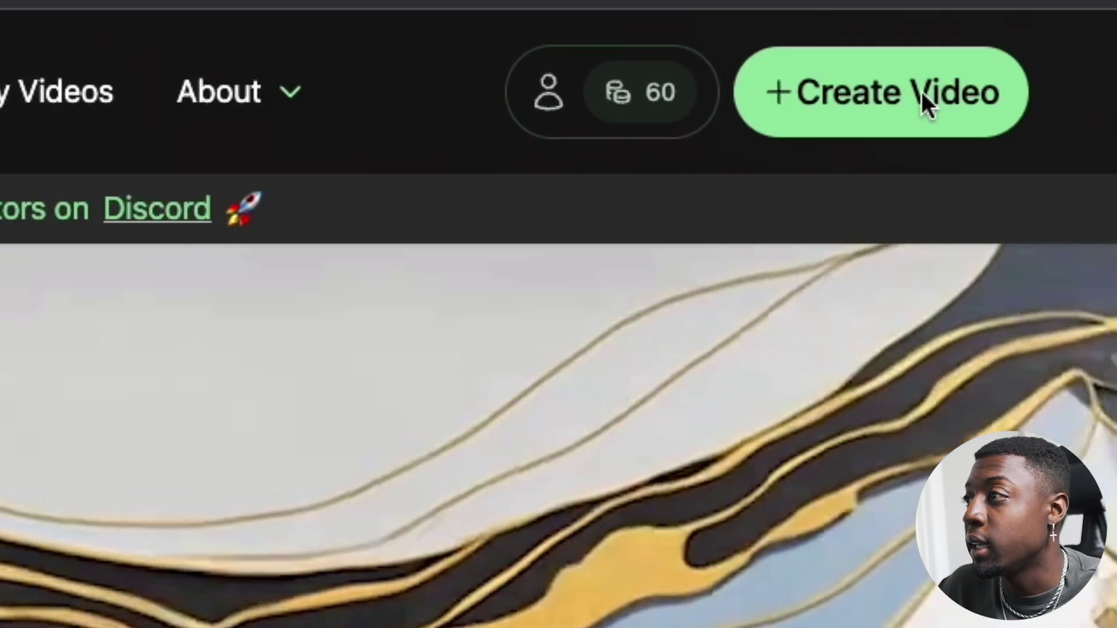
Step: Start a new Kaiber video from the uploaded studio clip and clear the subject placeholder
{"action": "left_click", "coordinate": [883, 119]}
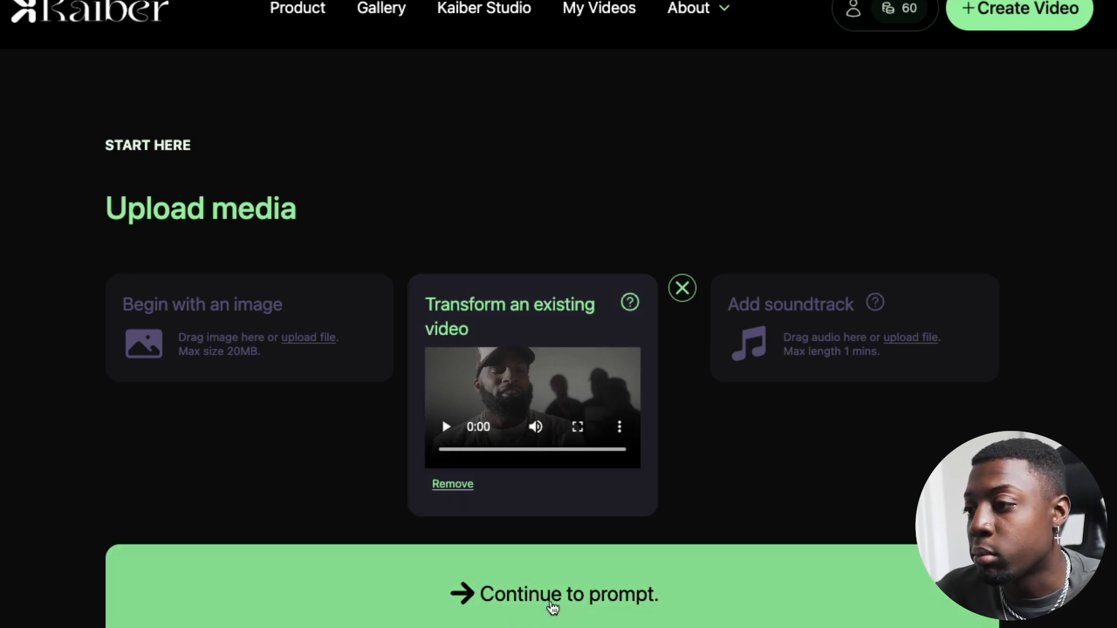
{"action": "left_click", "coordinate": [552, 608]}
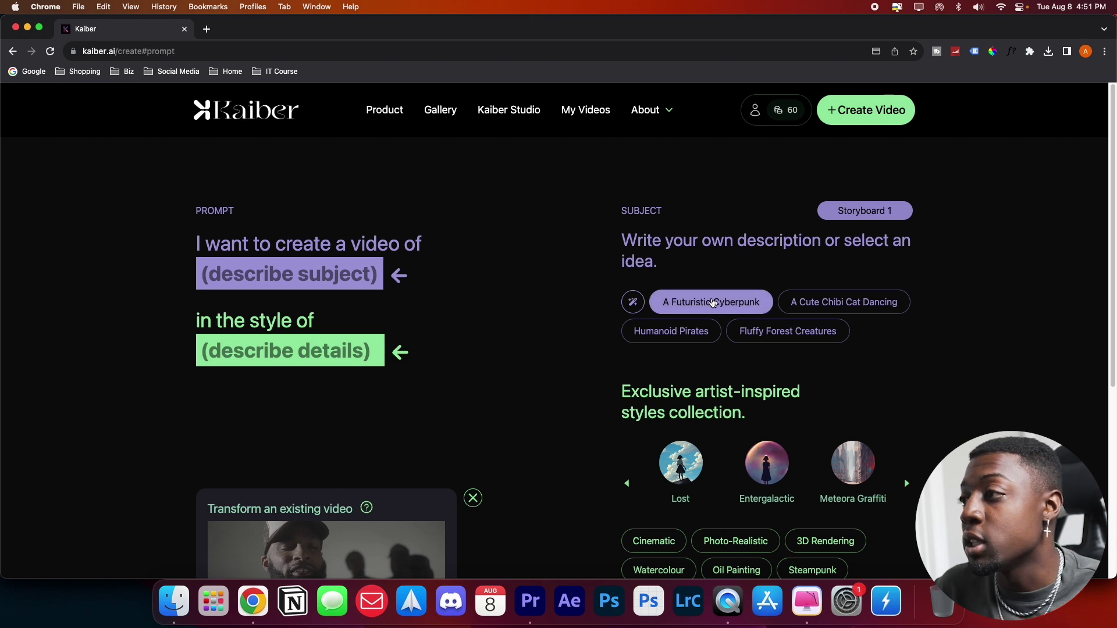
{"action": "left_click", "coordinate": [366, 277]}
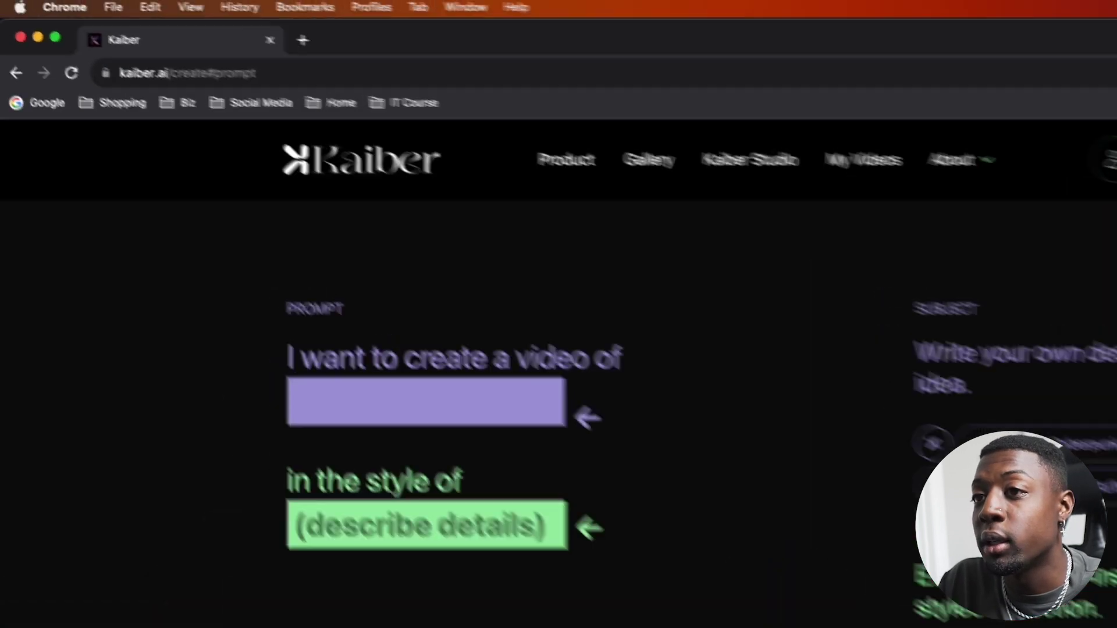
{"action": "type", "text": "Demonic Skeleton"}
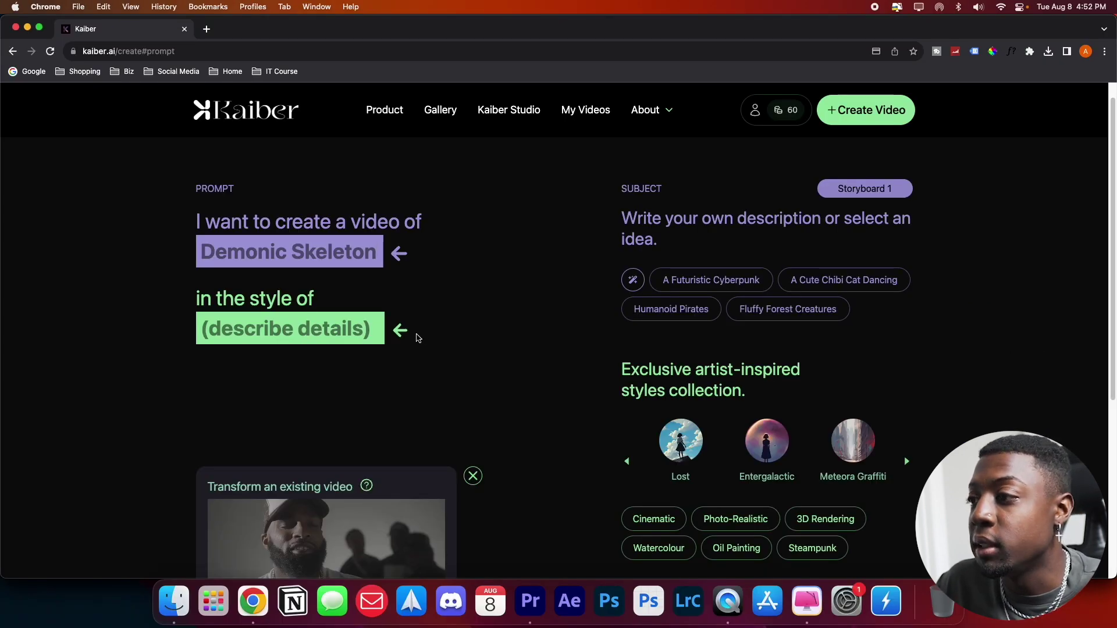
{"action": "scroll", "coordinate": [419, 335], "scroll_direction": "down", "scroll_amount": 1}
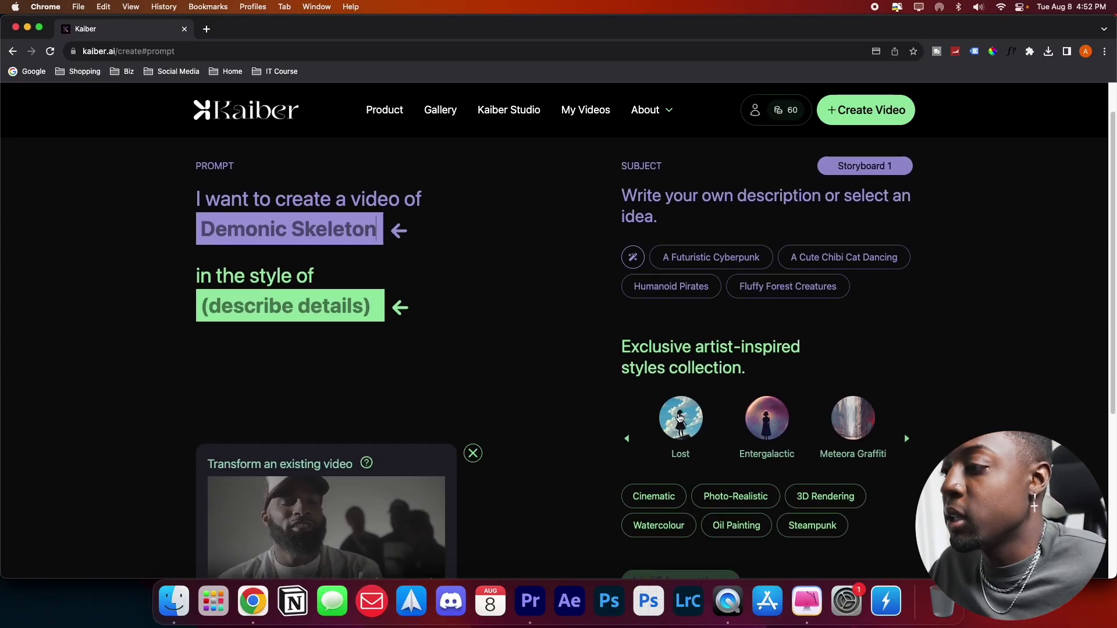
{"action": "scroll", "coordinate": [729, 449], "scroll_direction": "down", "scroll_amount": 3}
Step: Apply the Cinematic style to the Demonic Skeleton prompt and generate preview frames
{"action": "left_click", "coordinate": [660, 443]}
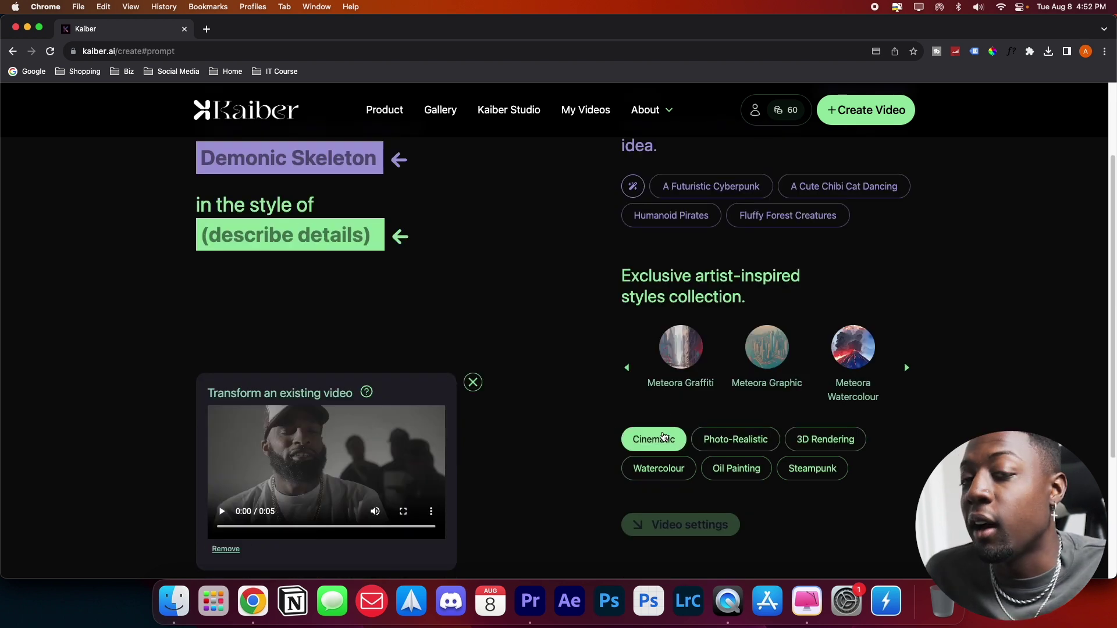
{"action": "left_click", "coordinate": [661, 443]}
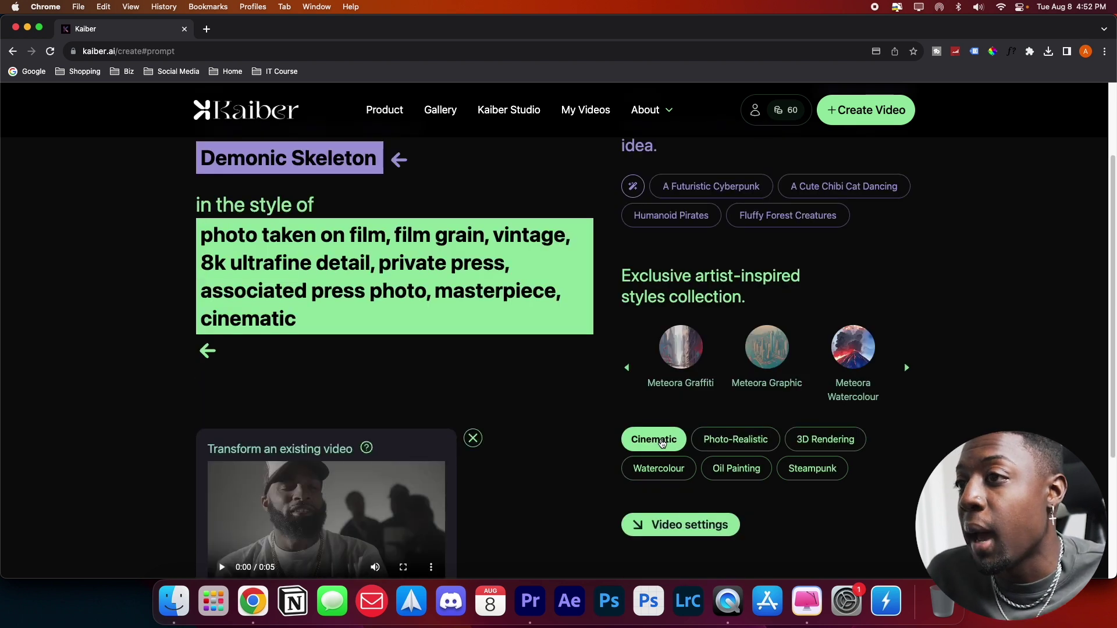
{"action": "scroll", "coordinate": [196, 236], "scroll_direction": "up", "scroll_amount": 1}
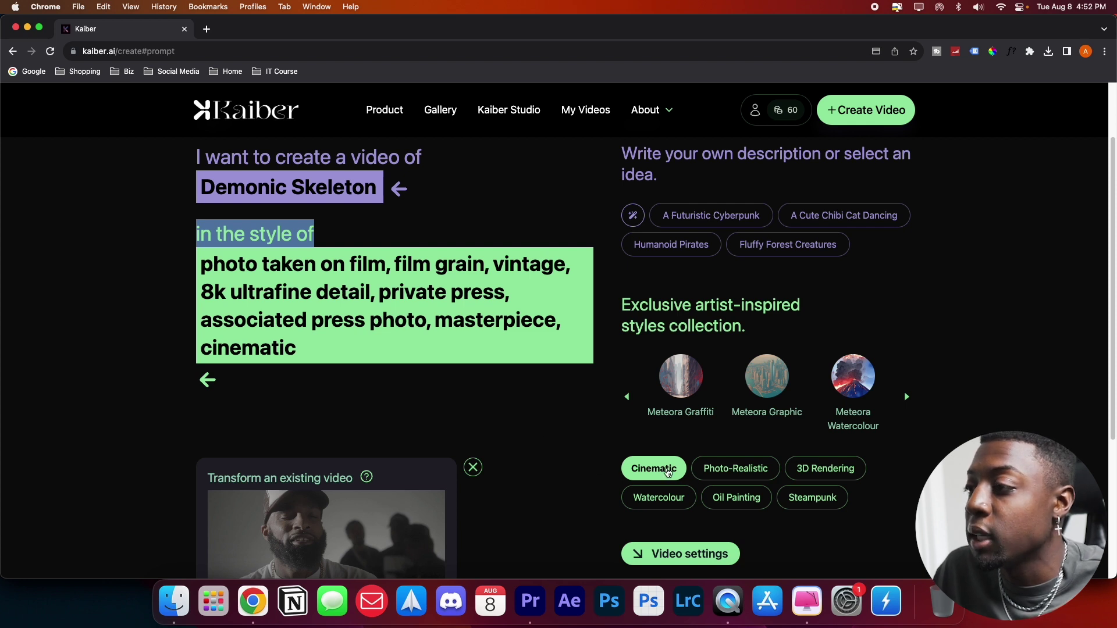
{"action": "scroll", "coordinate": [488, 413], "scroll_direction": "down", "scroll_amount": 5}
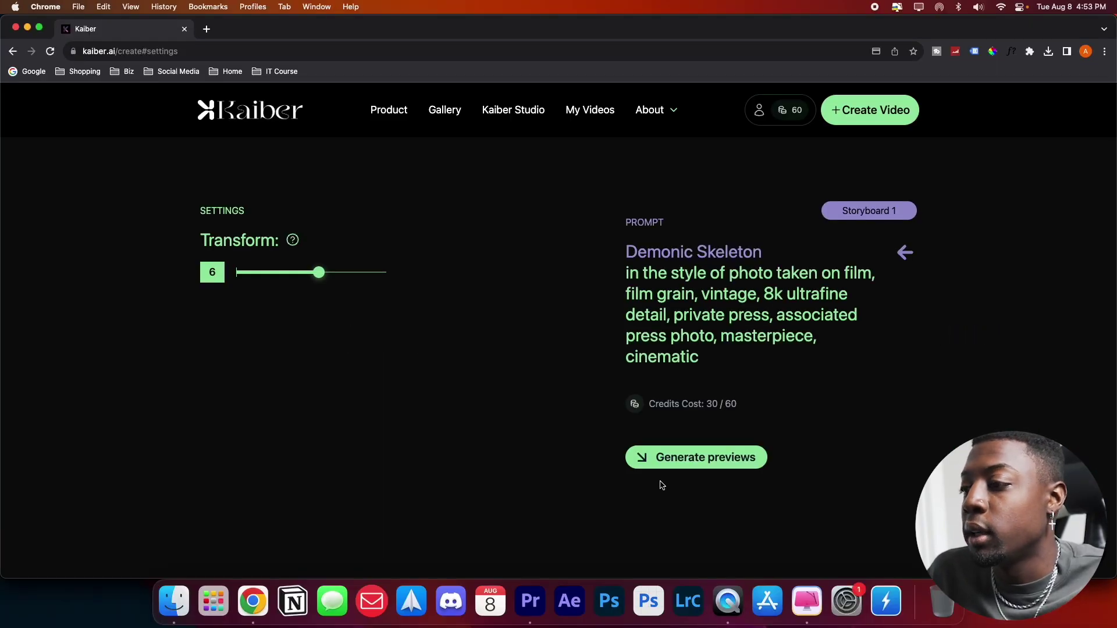
{"action": "left_click", "coordinate": [670, 459]}
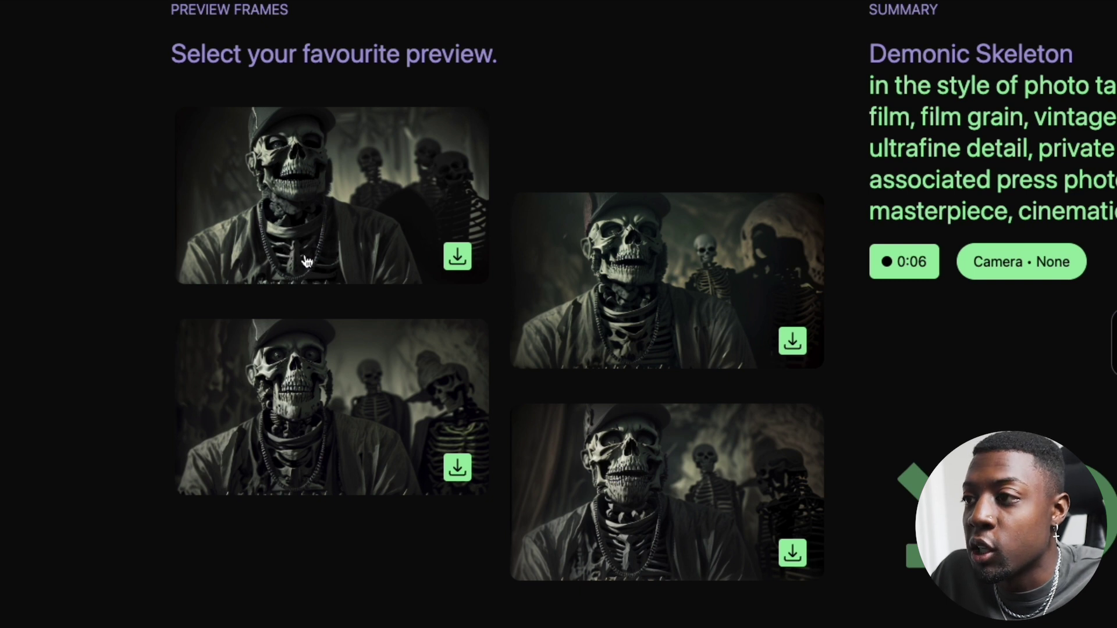
Step: Choose the top-right skeleton preview as favourite and render the final video
{"action": "left_click", "coordinate": [373, 191]}
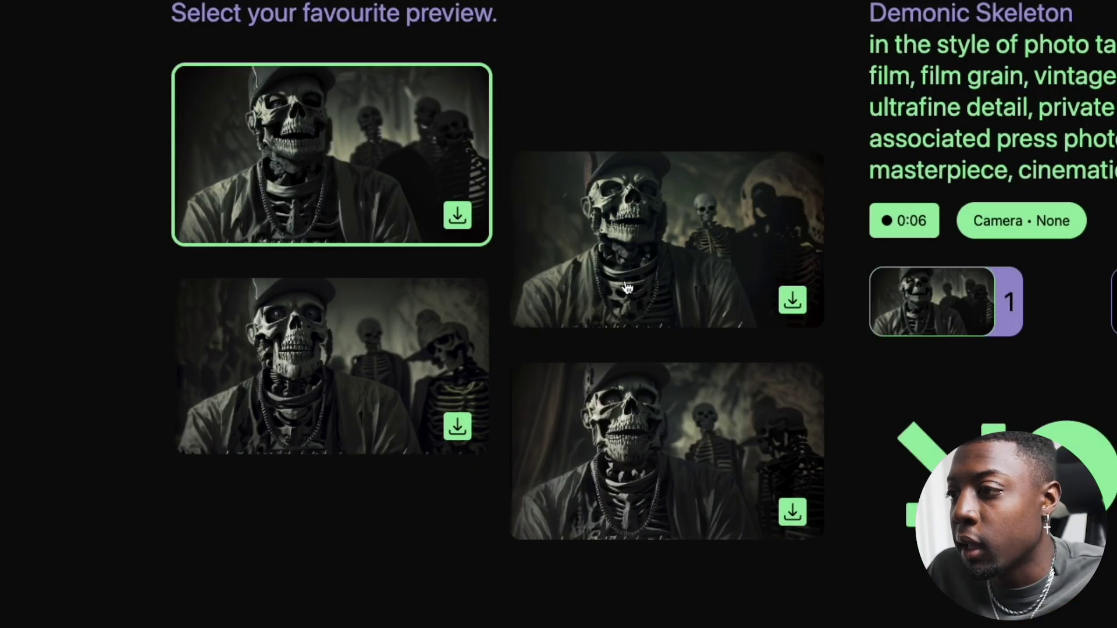
{"action": "left_click", "coordinate": [431, 376]}
{"action": "left_click", "coordinate": [650, 218]}
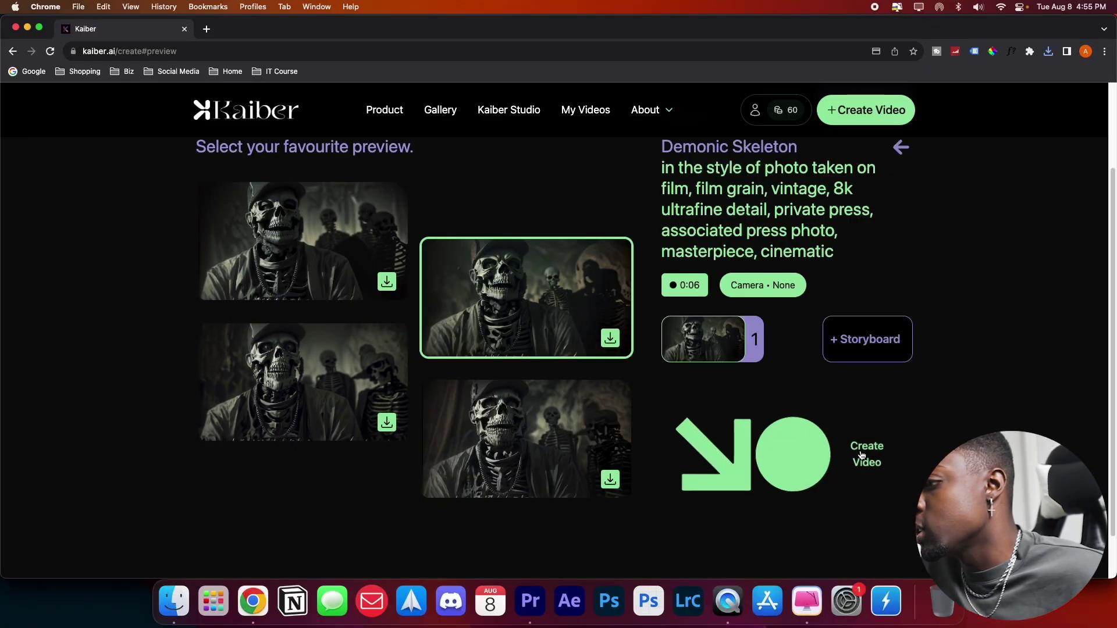
{"action": "left_click", "coordinate": [864, 454]}
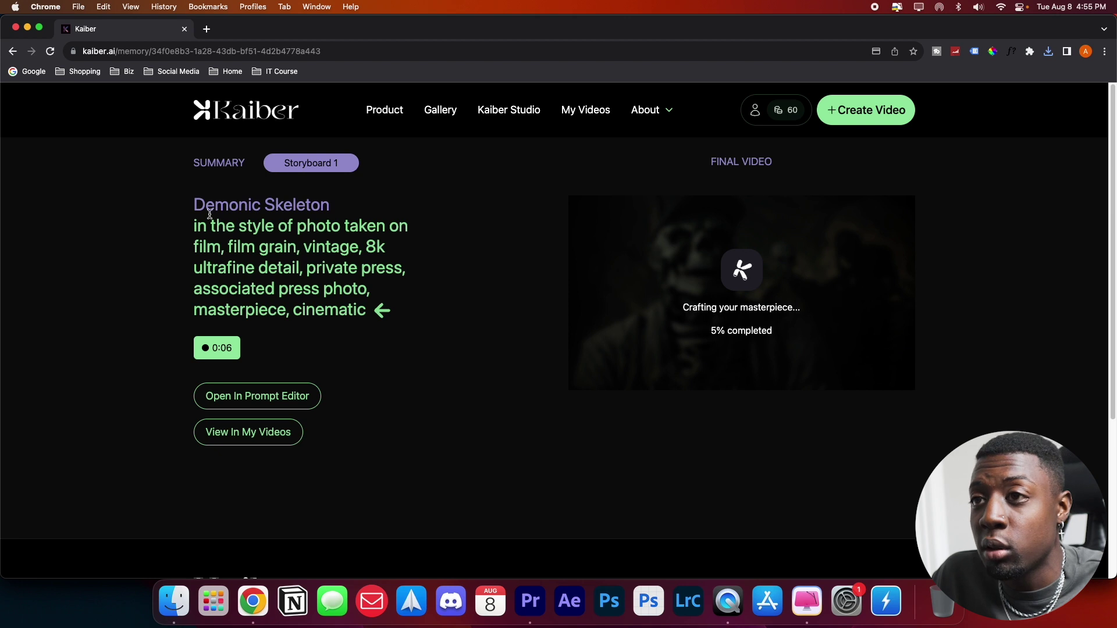
Step: Select the whole prompt text, then switch to the Premiere Pro editing project
{"action": "left_click_drag", "start_coordinate": [221, 205], "coordinate": [377, 321]}
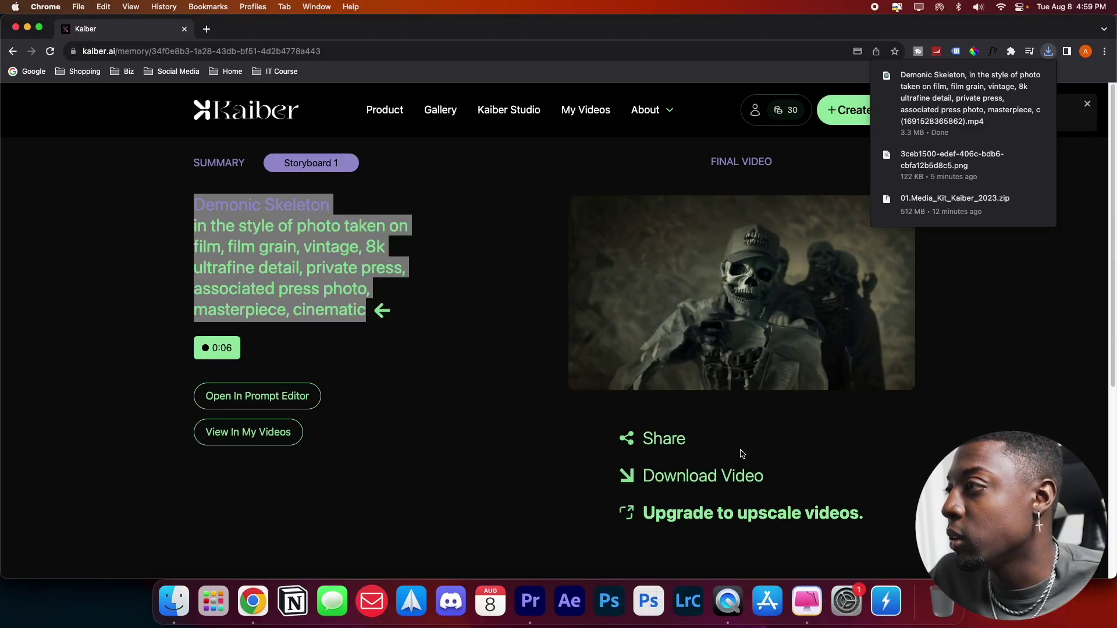
{"action": "left_click", "coordinate": [530, 601]}
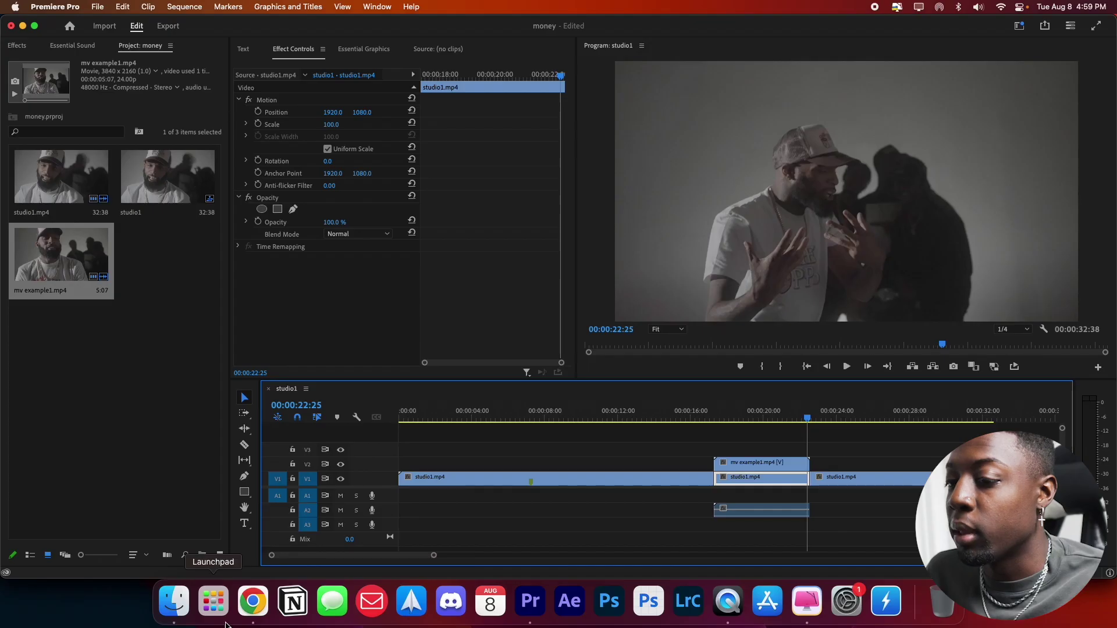
Step: Import the skeleton MP4, preview its later frames, and line it up over mv example1
{"action": "left_click", "coordinate": [161, 609]}
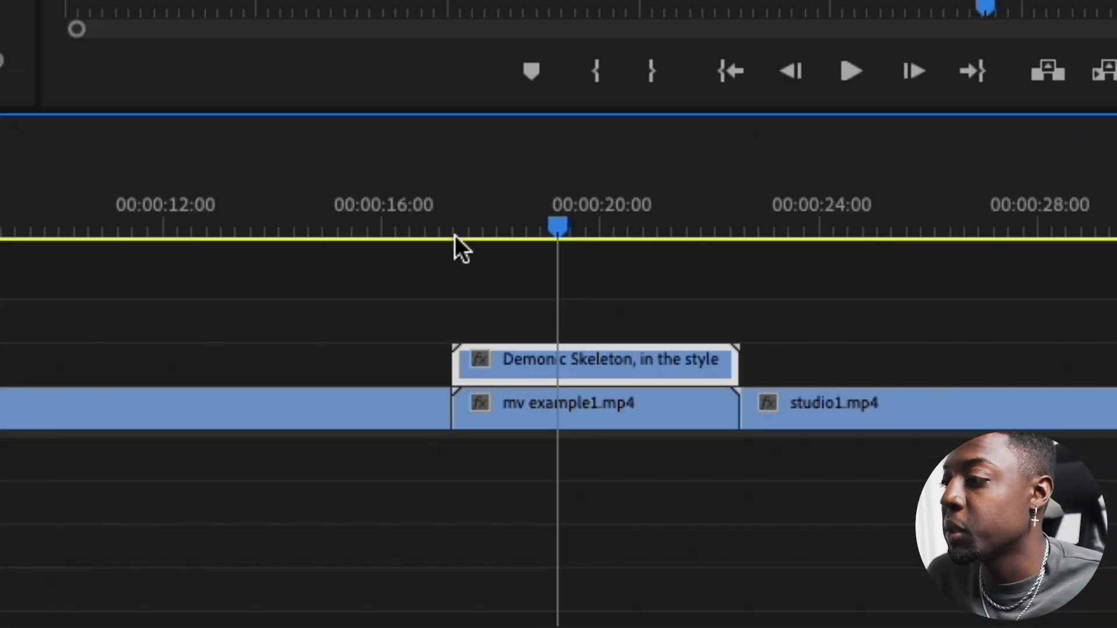
{"action": "left_click_drag", "start_coordinate": [455, 235], "coordinate": [527, 229]}
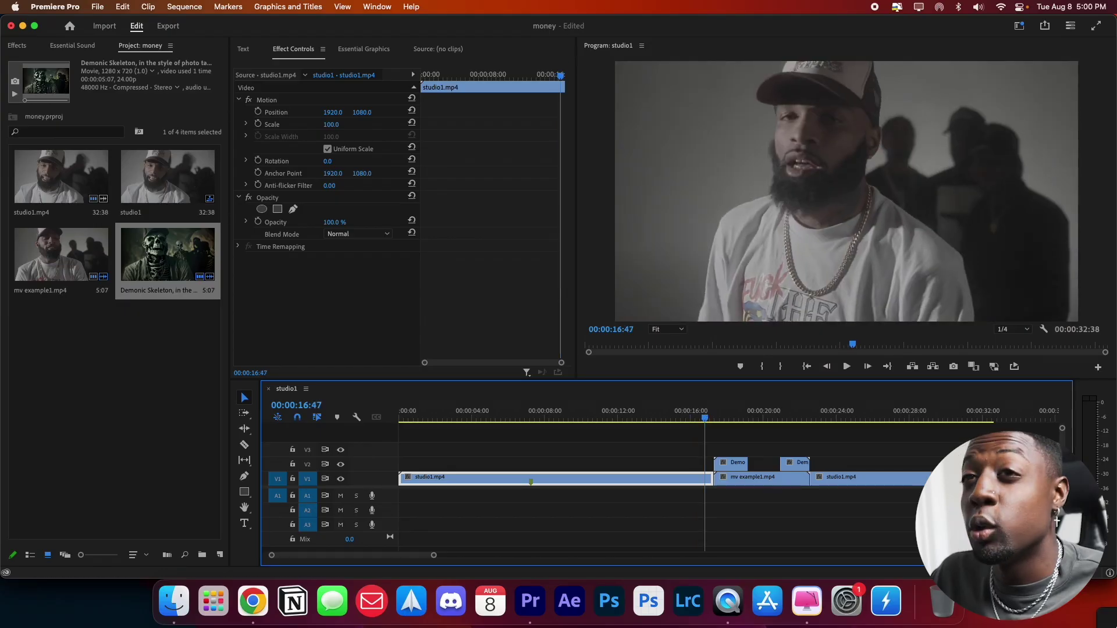
{"action": "left_click", "coordinate": [758, 482]}
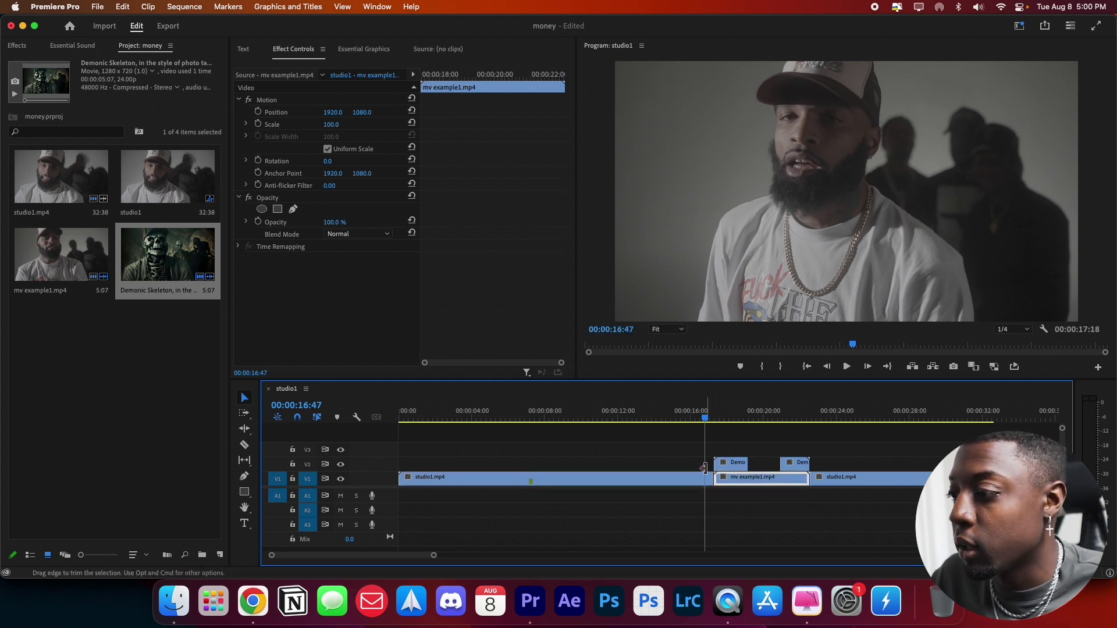
{"action": "key", "text": "="}
{"action": "left_click", "coordinate": [591, 413]}
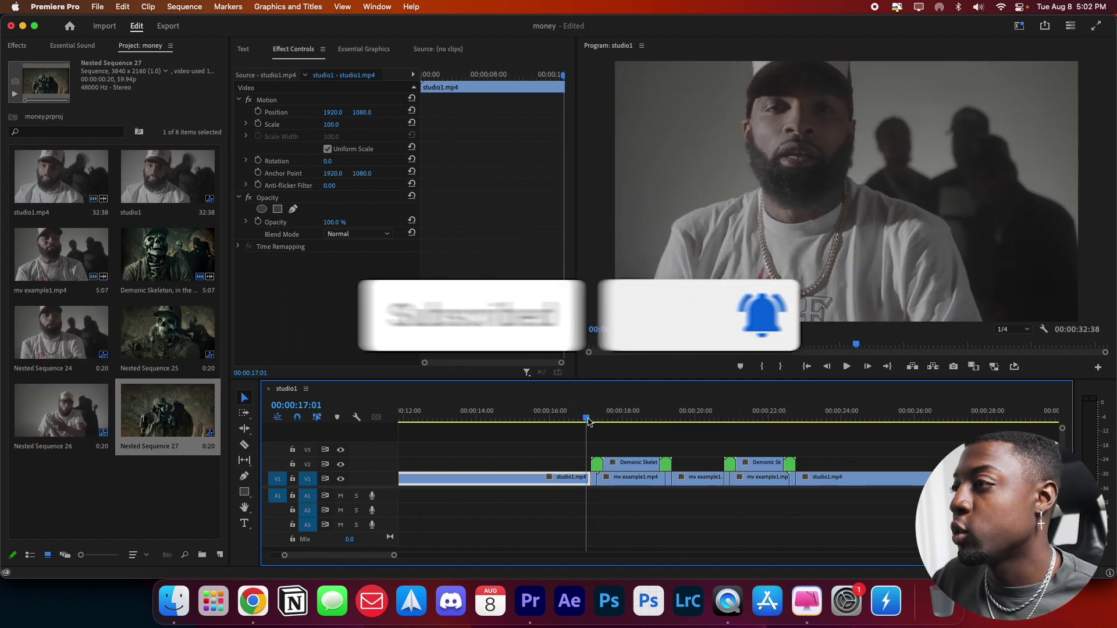
Step: Preview the timeline stretch with the skeleton inserts and show the effects and presets list
{"action": "left_click_drag", "start_coordinate": [589, 421], "coordinate": [808, 435]}
{"action": "left_click", "coordinate": [15, 45]}
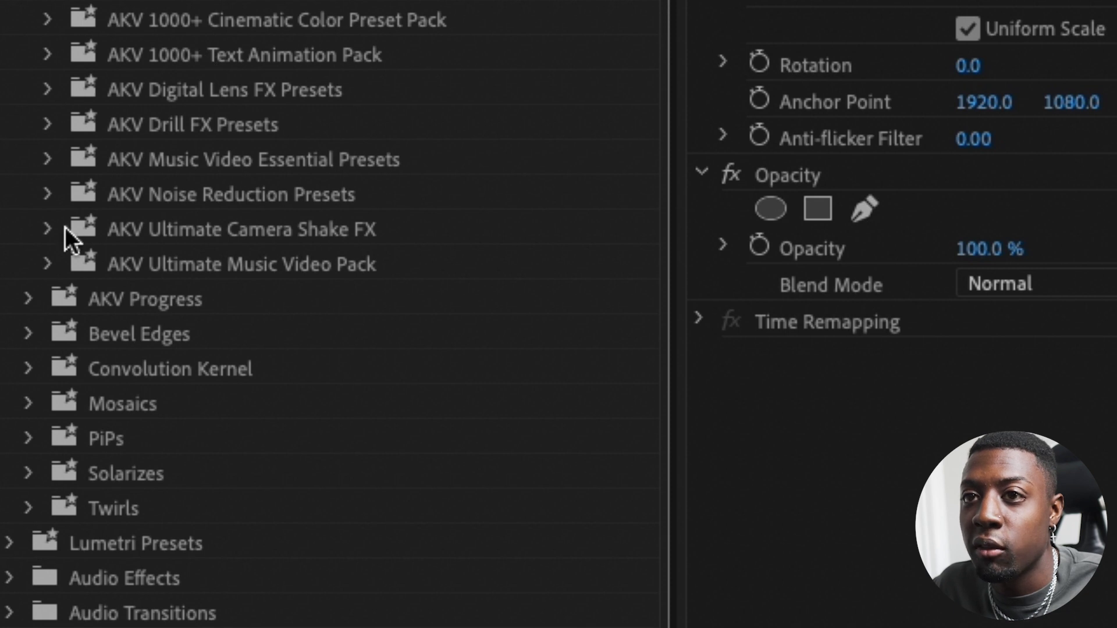
Step: Browse the Ultimate Camera Shake FX Left, Right and Down presets; apply Bump Flash to studio1
{"action": "left_click", "coordinate": [49, 229]}
{"action": "left_click", "coordinate": [66, 299]}
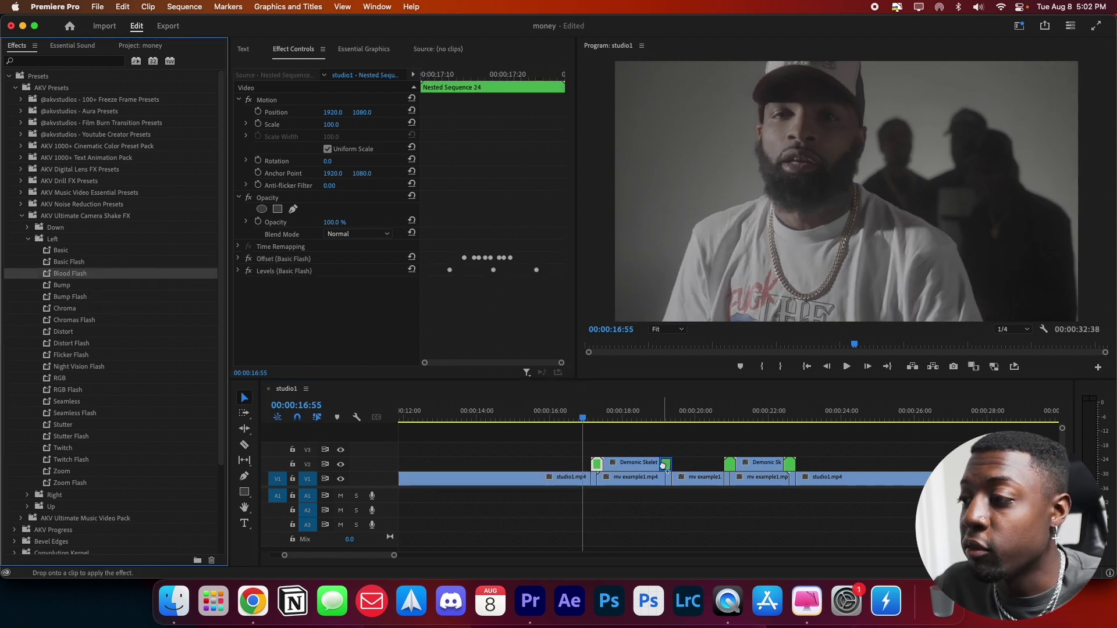
{"action": "left_click", "coordinate": [26, 240]}
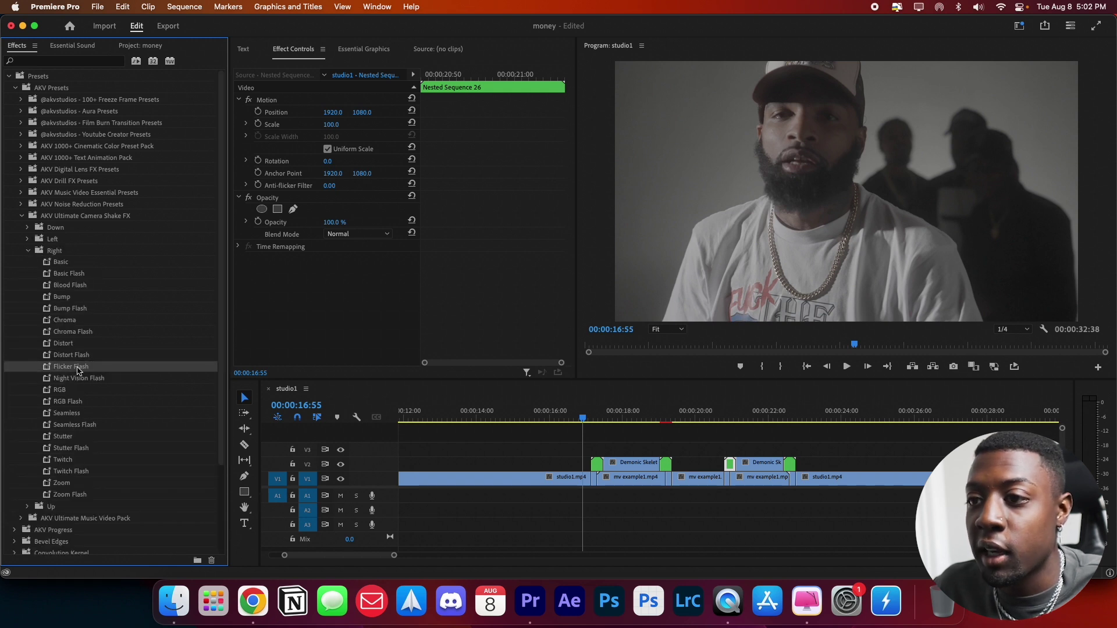
{"action": "left_click", "coordinate": [28, 250]}
{"action": "left_click", "coordinate": [27, 227]}
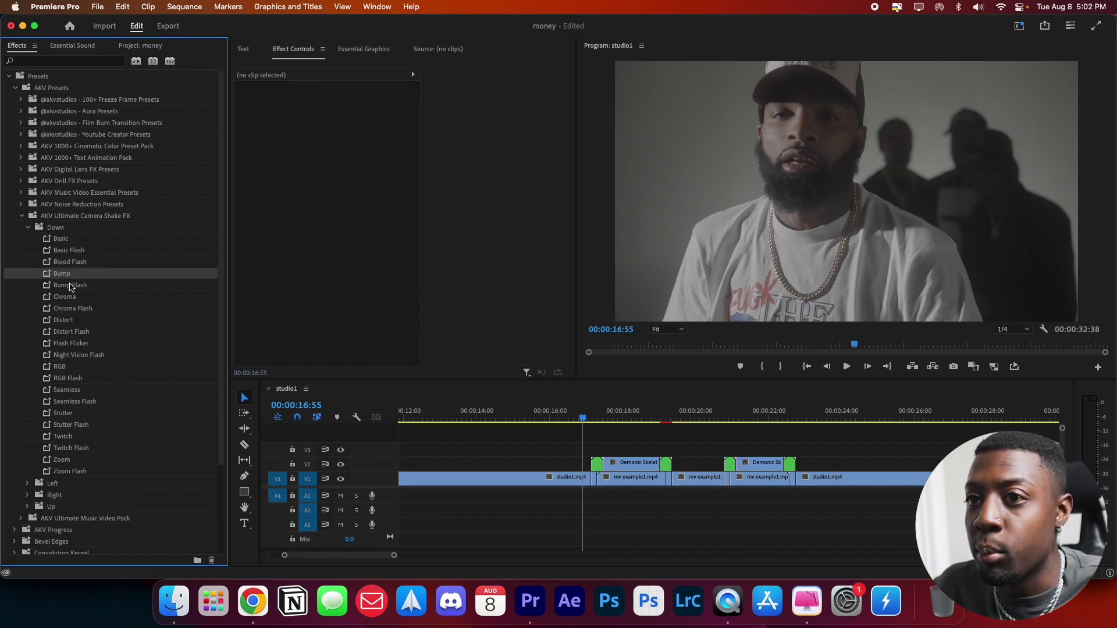
{"action": "left_click_drag", "start_coordinate": [836, 478], "coordinate": [835, 478]}
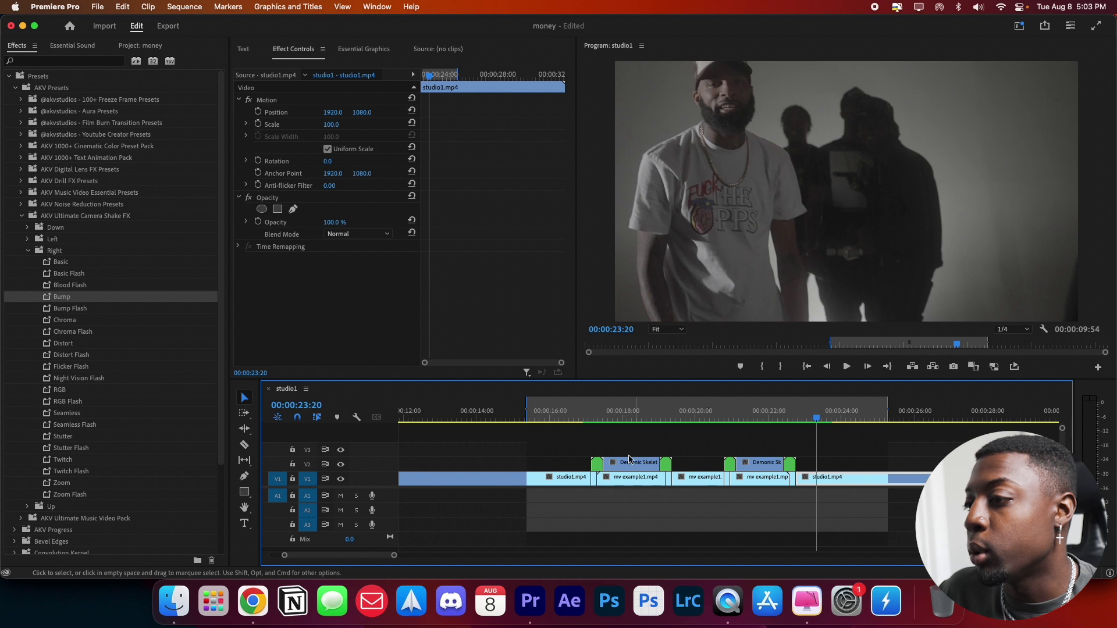
{"action": "left_click", "coordinate": [561, 417]}
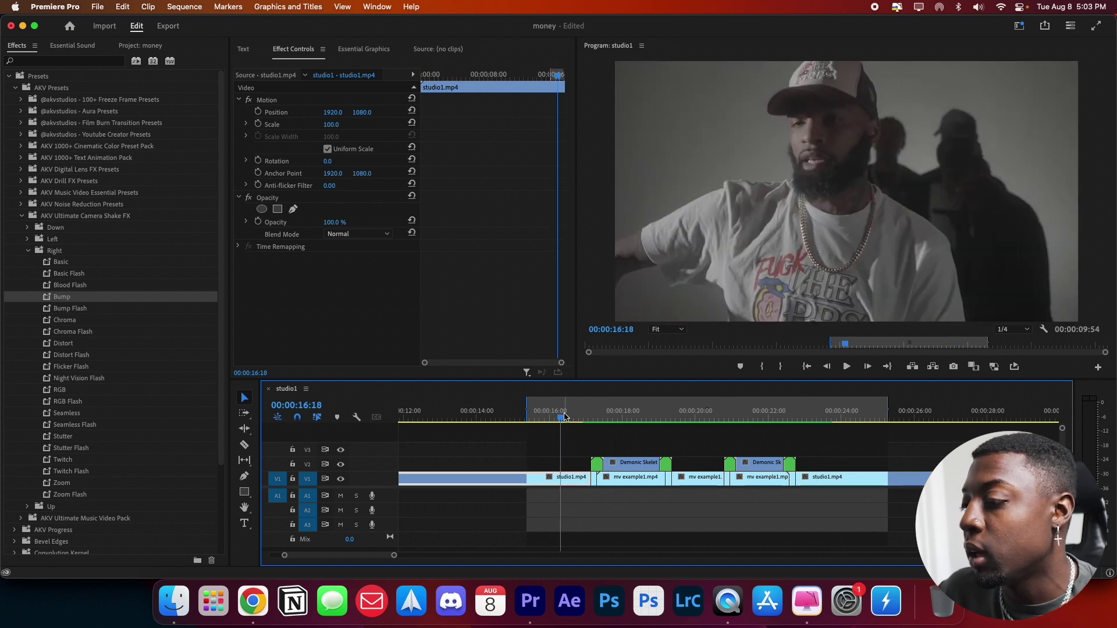